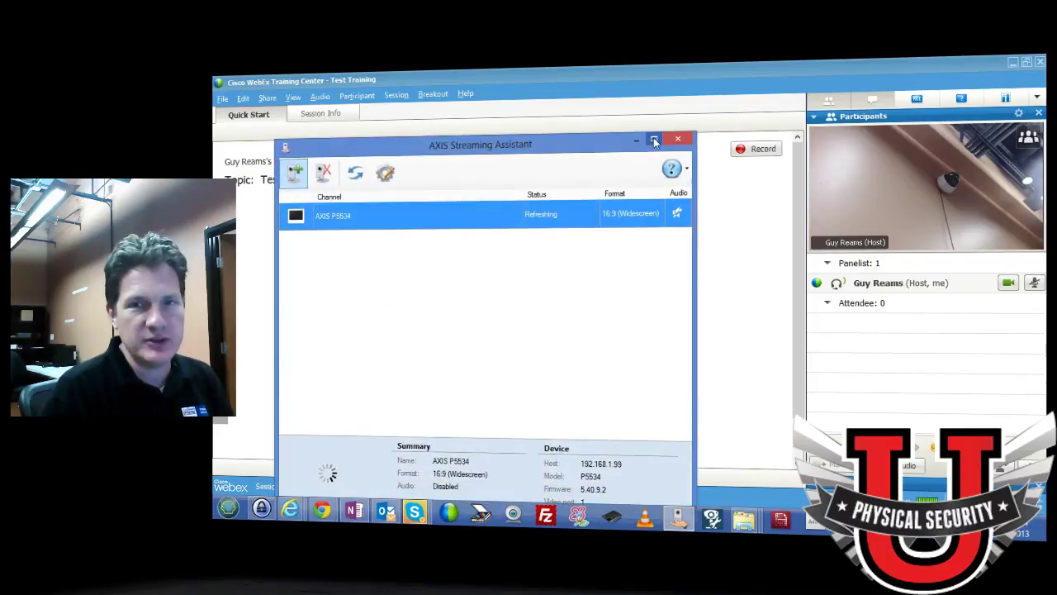
Review the basic and advanced properties of the AXIS P5534 channel and close AXIS Streaming Assistant
left_click_drag(613, 147, 669, 115)
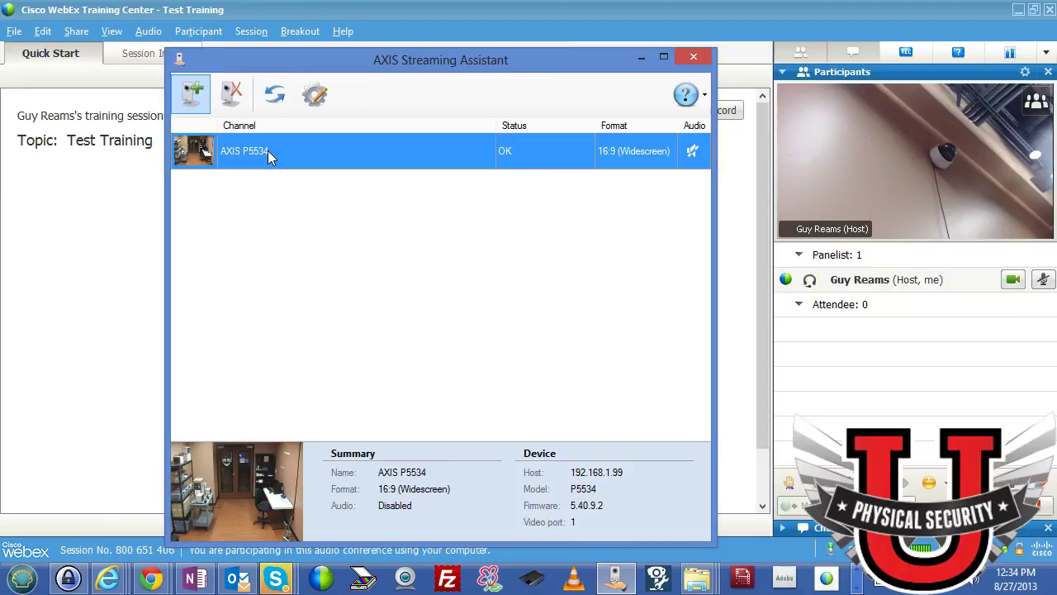
double_click(268, 151)
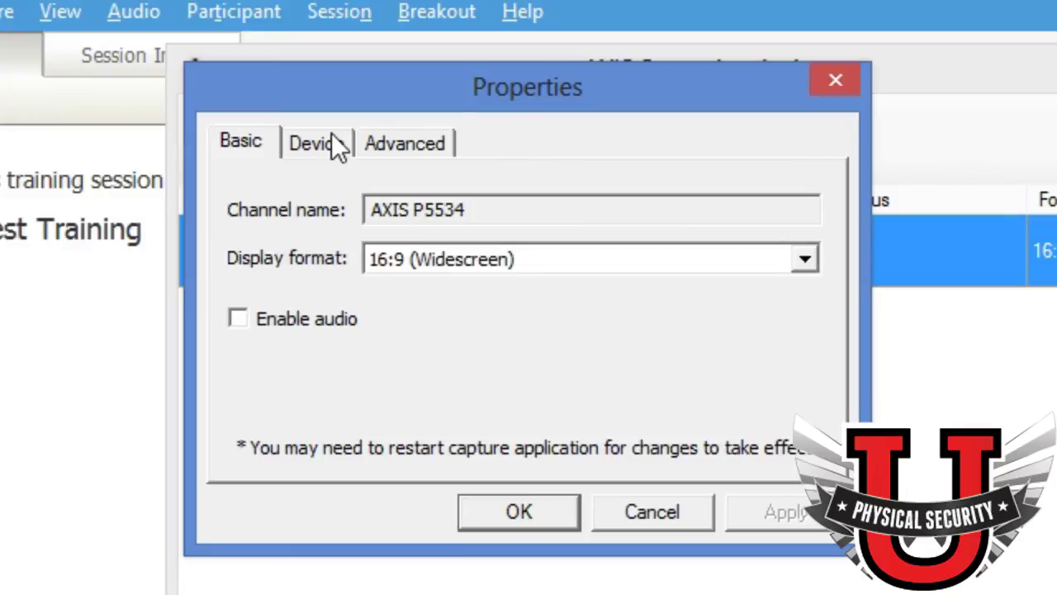
left_click(395, 147)
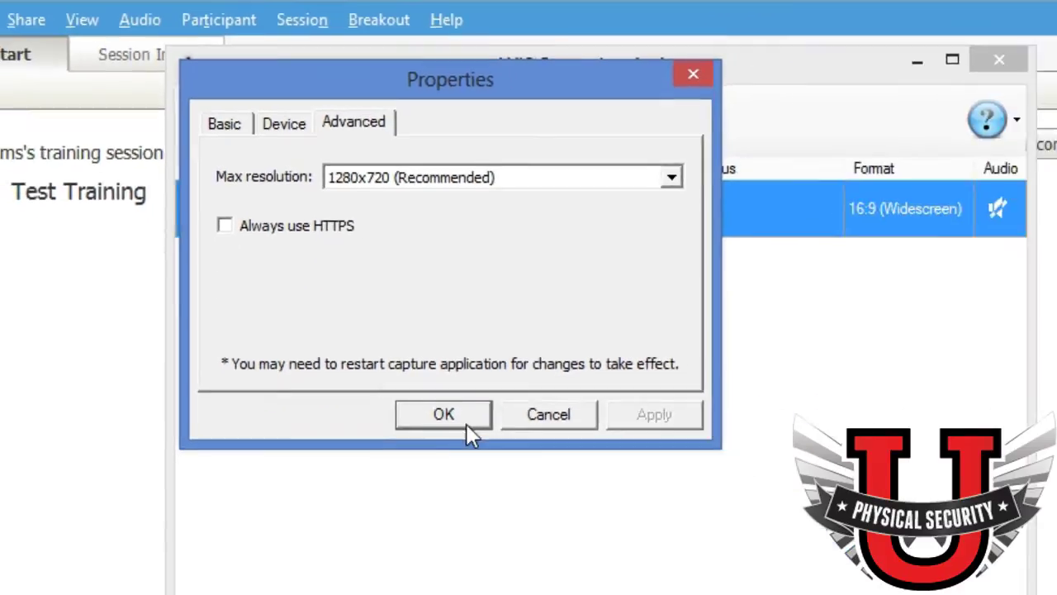
left_click(519, 511)
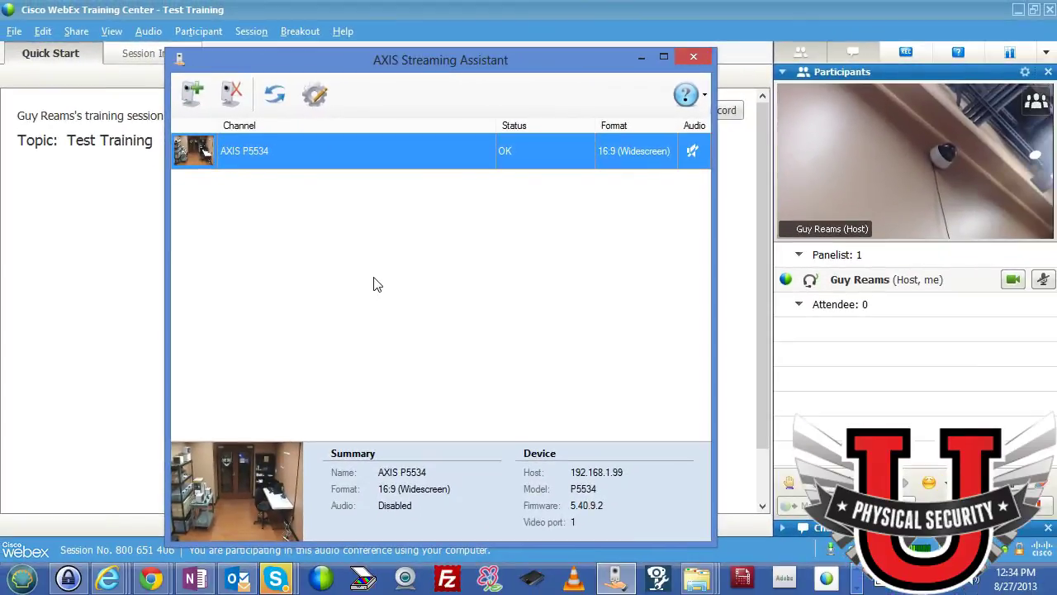
left_click(700, 60)
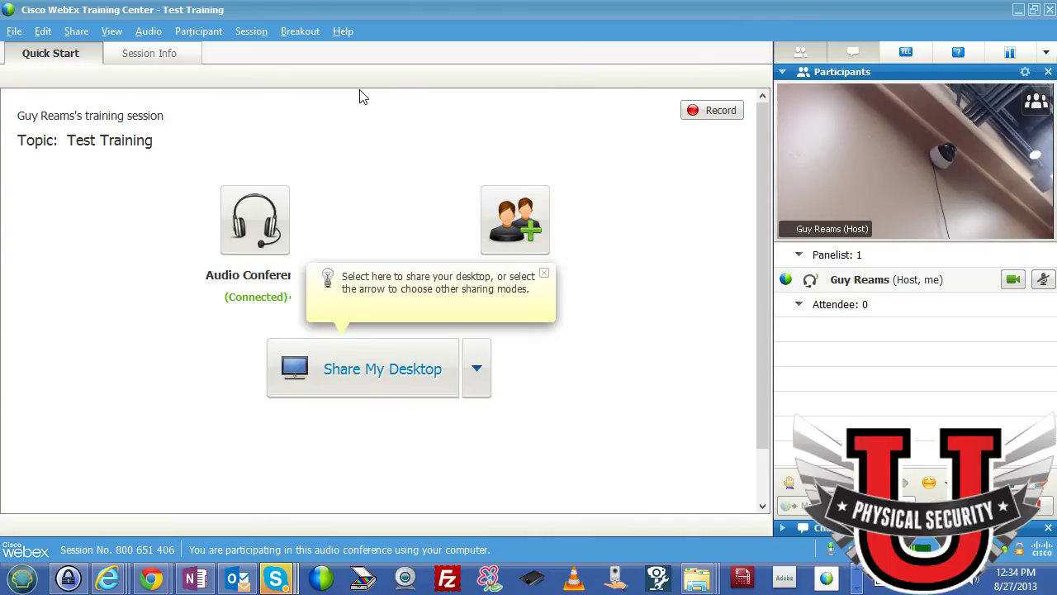
Set the training session's video capture device to AXIS P5534 and check the feed in full-screen mode
left_click(1025, 74)
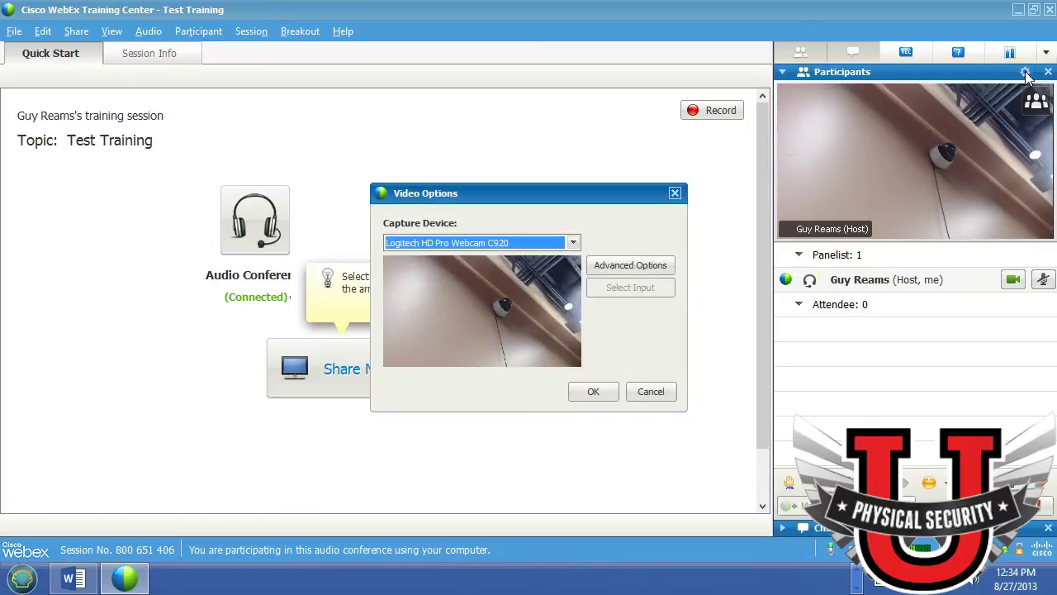
left_click(417, 245)
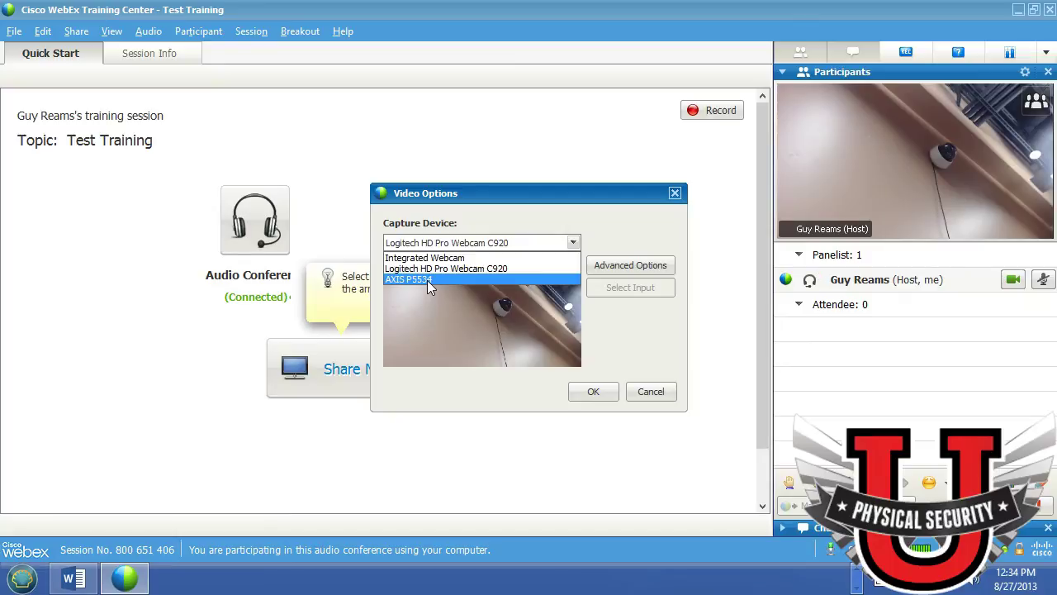
left_click(427, 280)
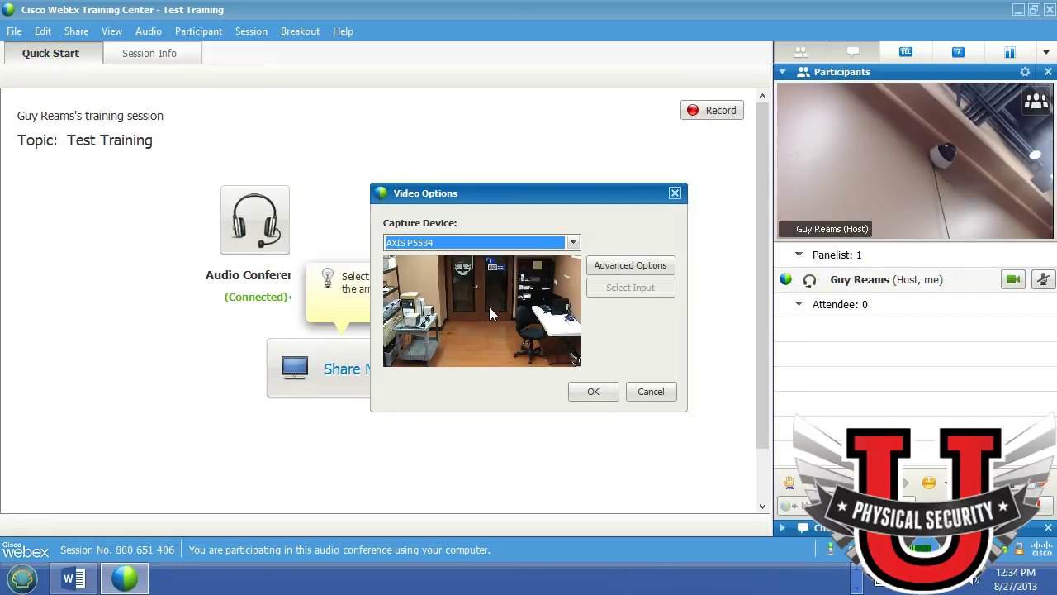
left_click(588, 393)
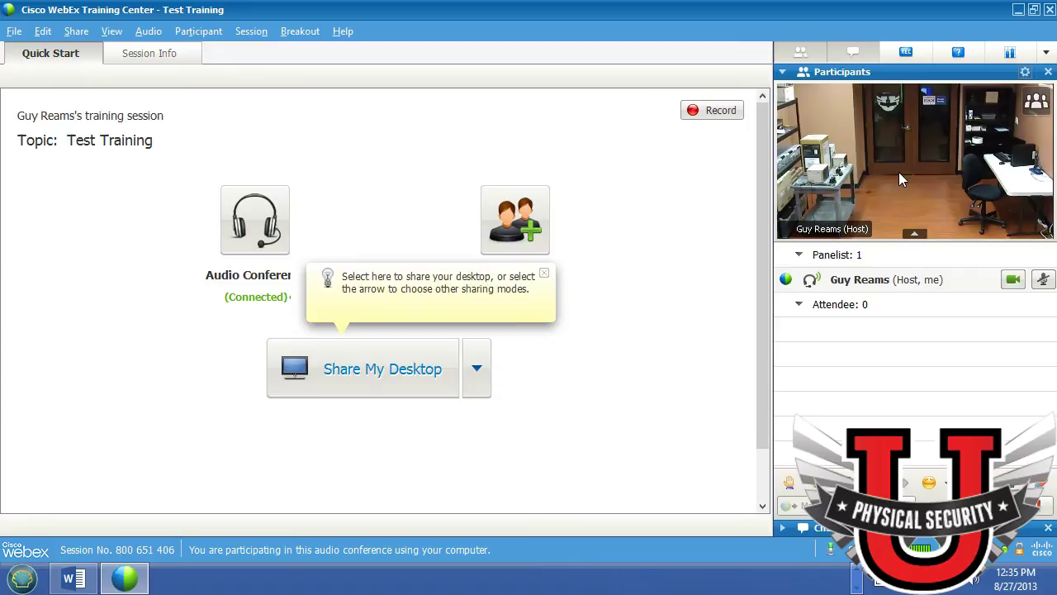
left_click(1038, 101)
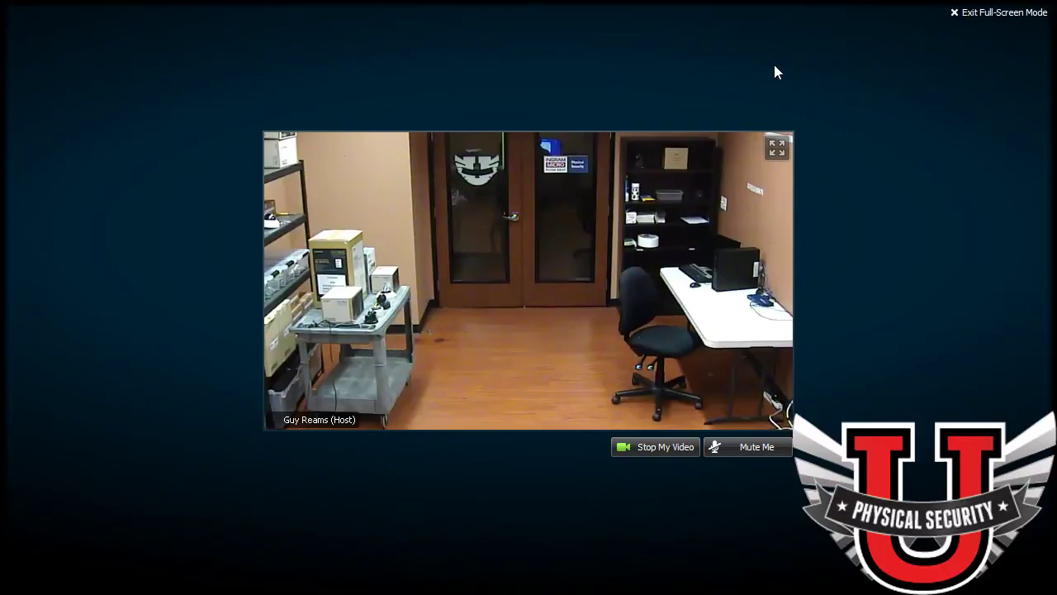
left_click(968, 14)
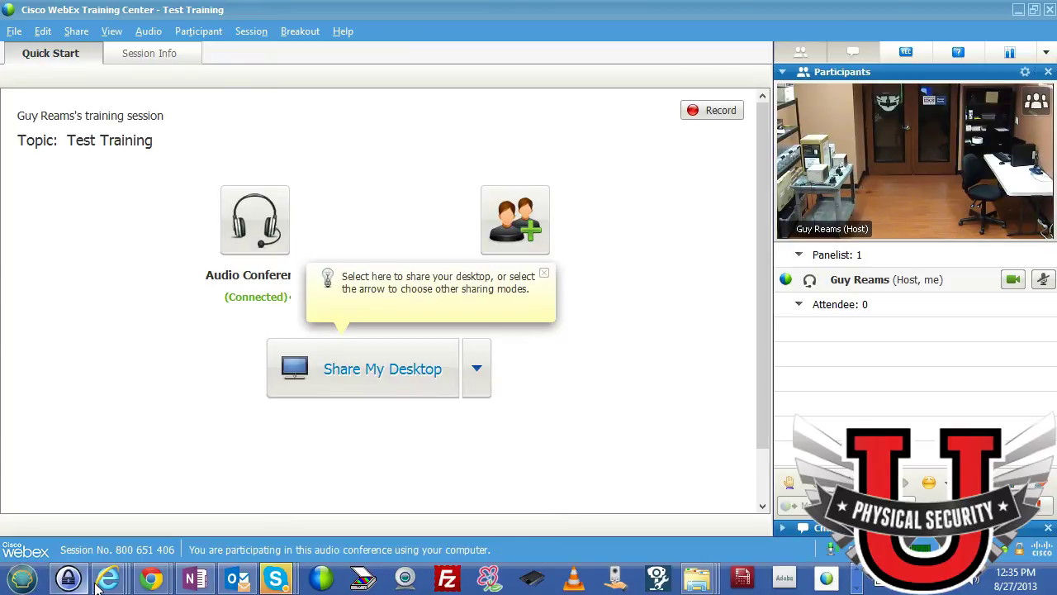
Switch to the camera's live view in Internet Explorer, aim it up at the ceiling fans, and check the feed in WebEx
mouse_move(107, 578)
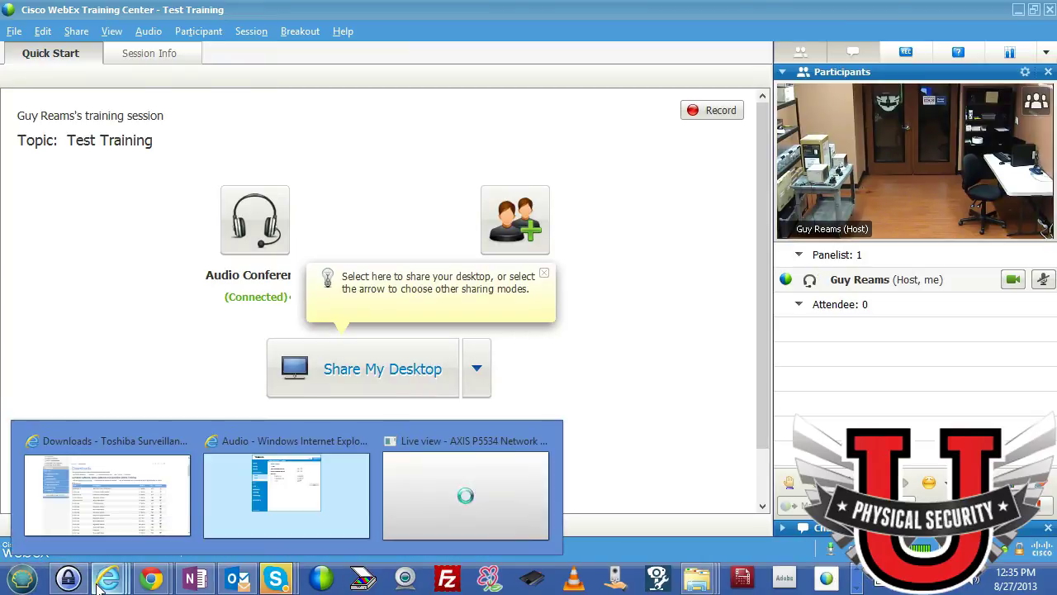
left_click(399, 488)
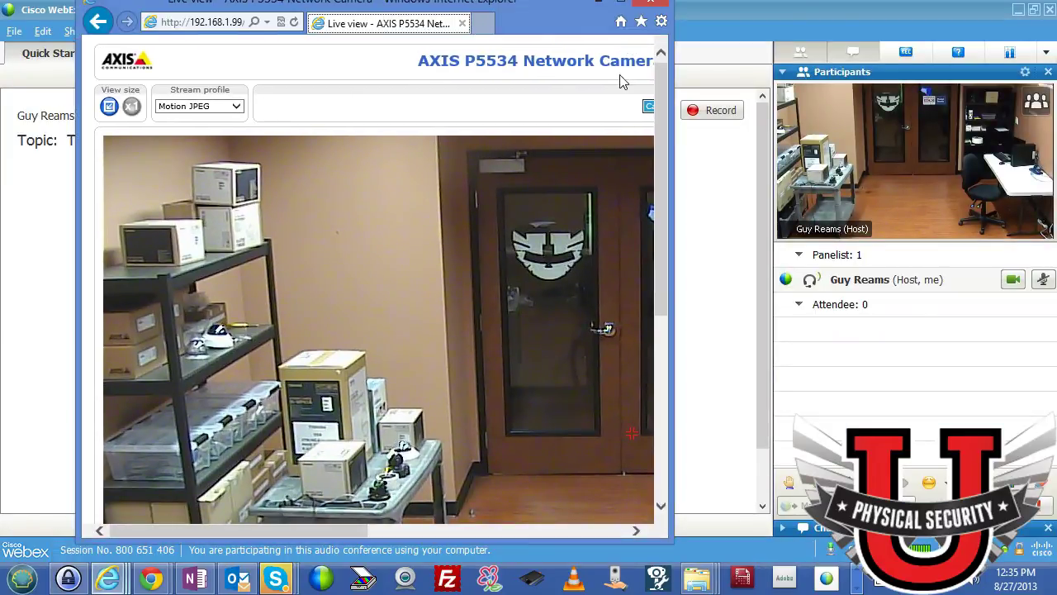
left_click(621, 4)
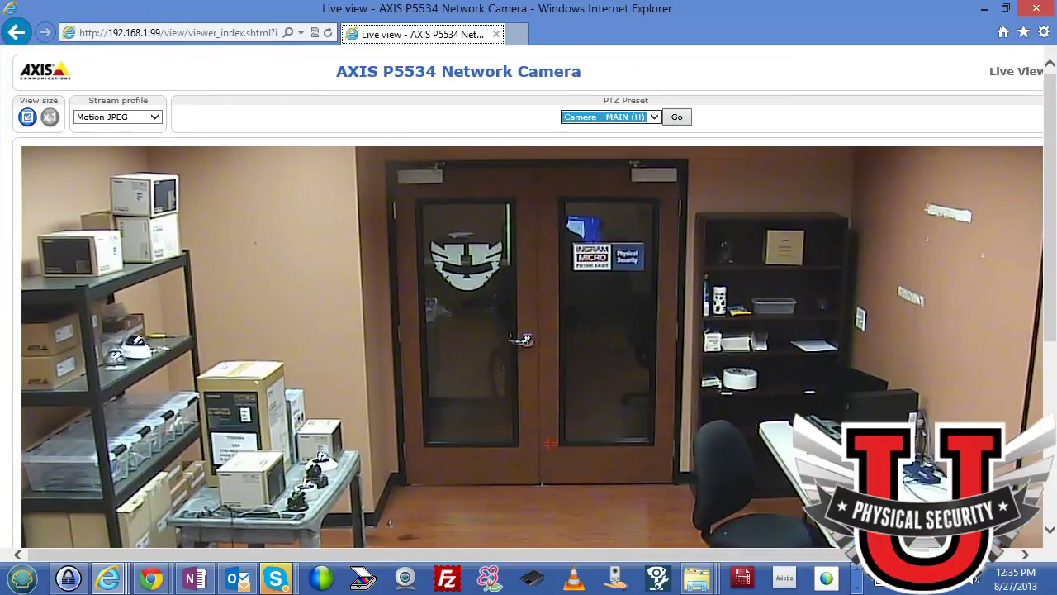
left_click_drag(1048, 123, 1047, 208)
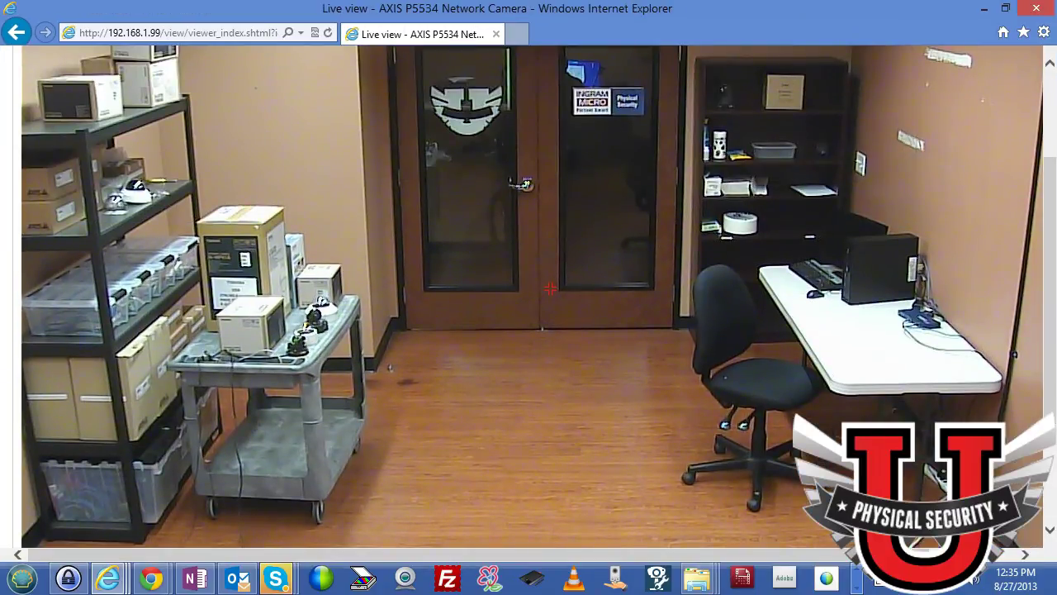
left_click_drag(550, 287, 841, 65)
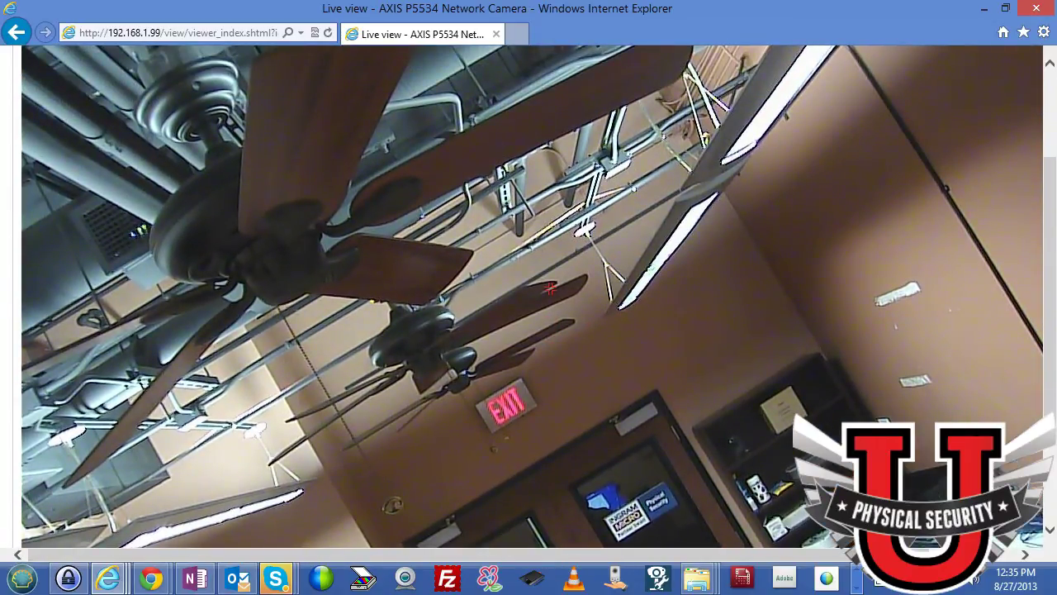
left_click(984, 8)
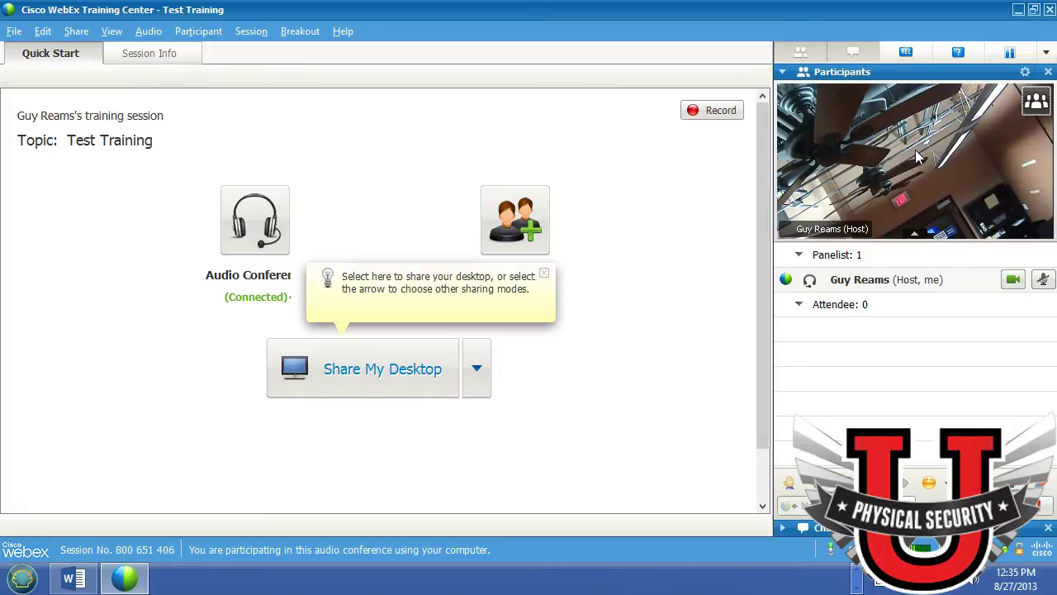
left_click(1020, 9)
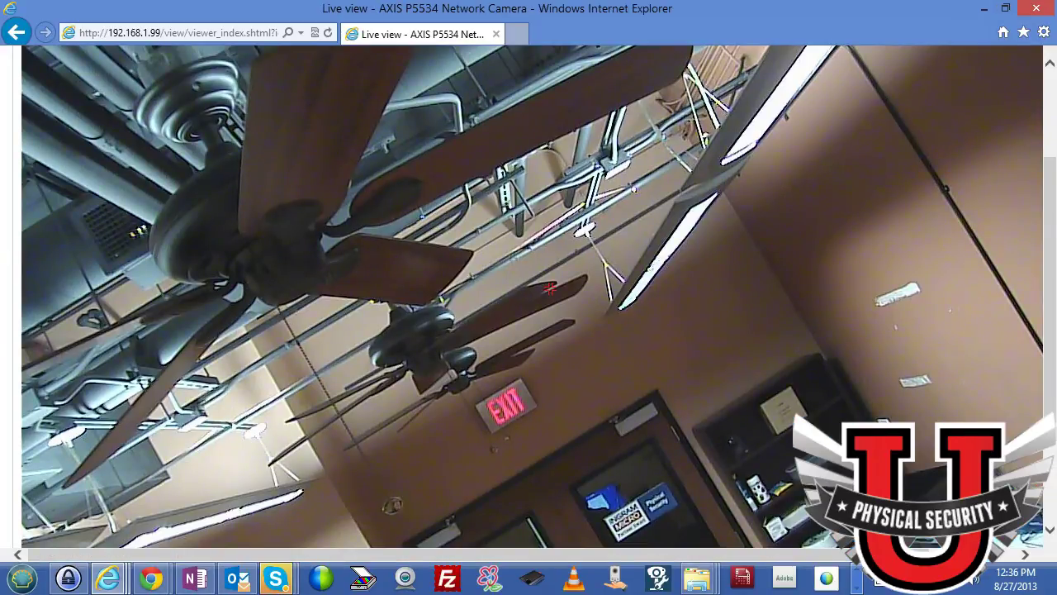
Open the PTZ preset positions page in the camera's setup
scroll(1048, 240, "up", 3)
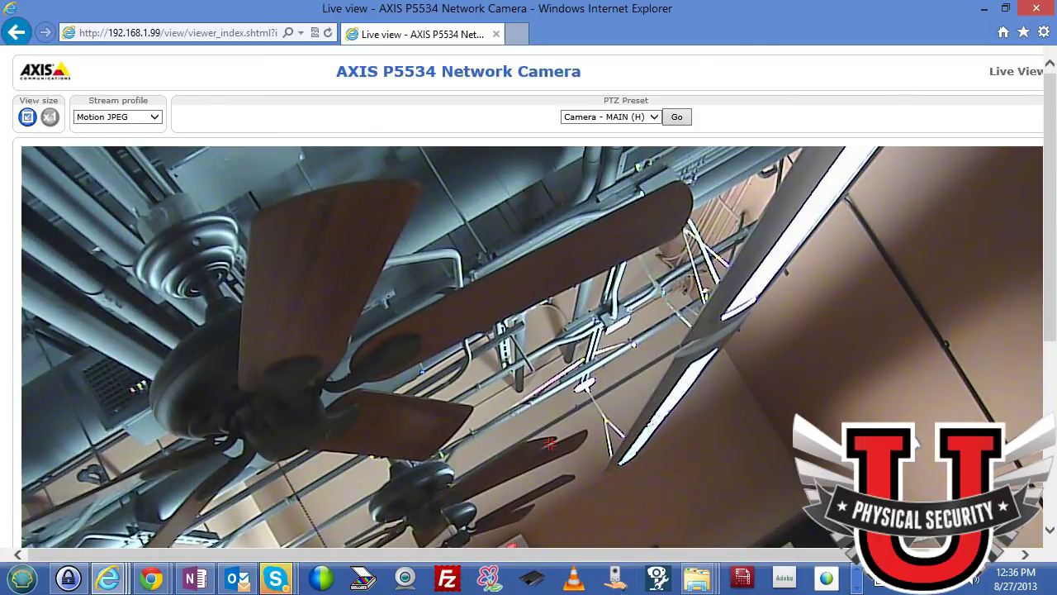
scroll(576, 555, "right", 3)
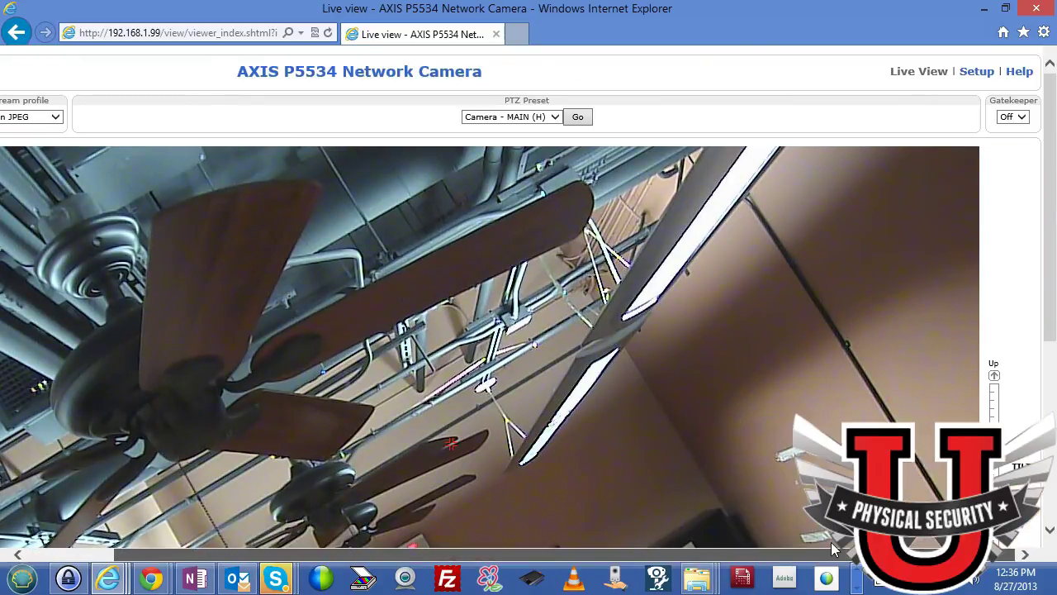
left_click(965, 74)
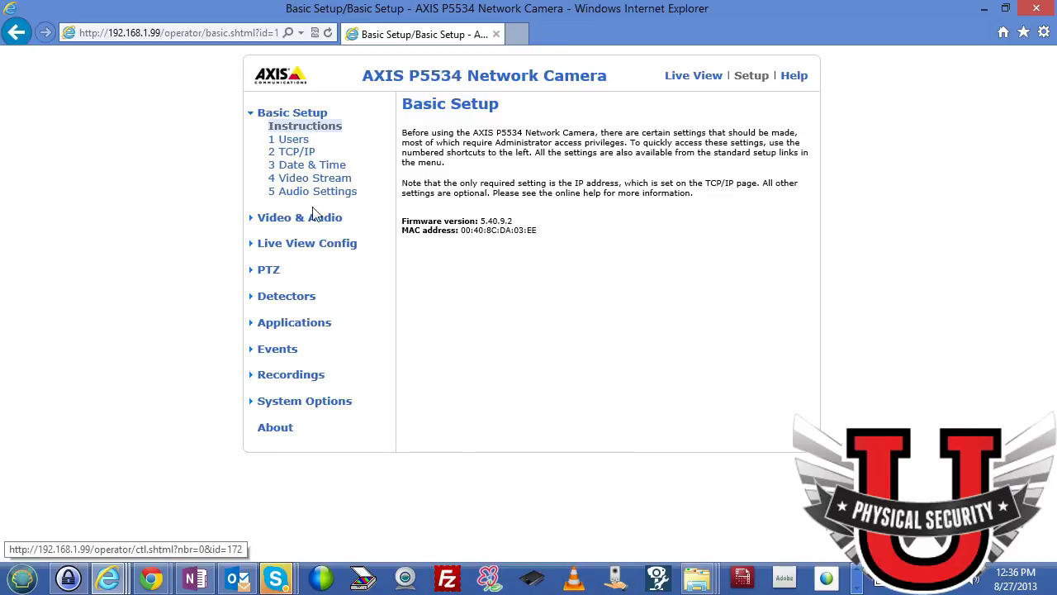
left_click(269, 273)
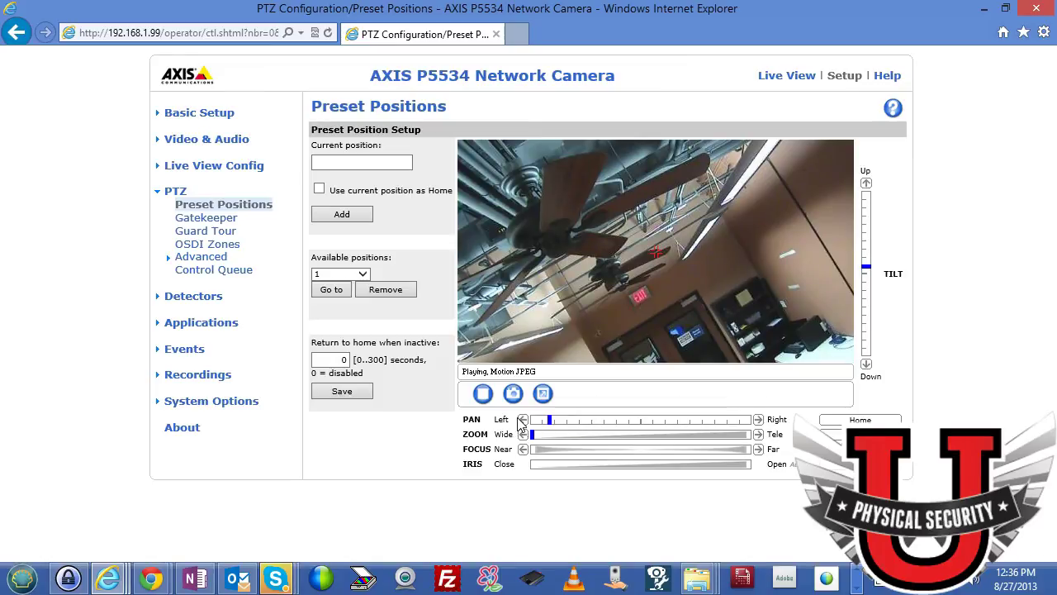
Pan the camera right, tilt it down, and zoom in on the double doors
left_click(523, 420)
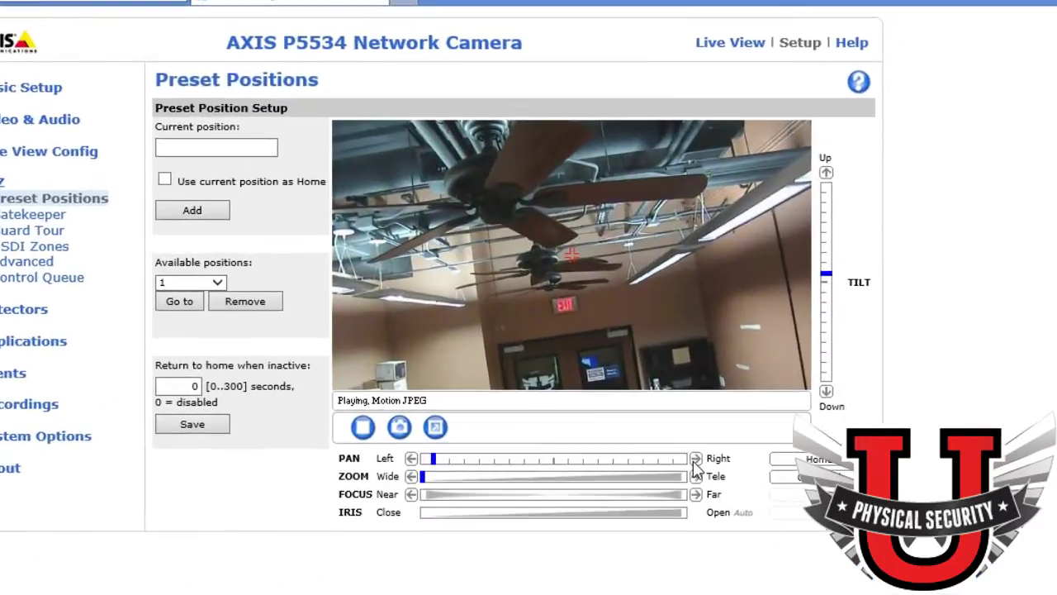
left_click(695, 459)
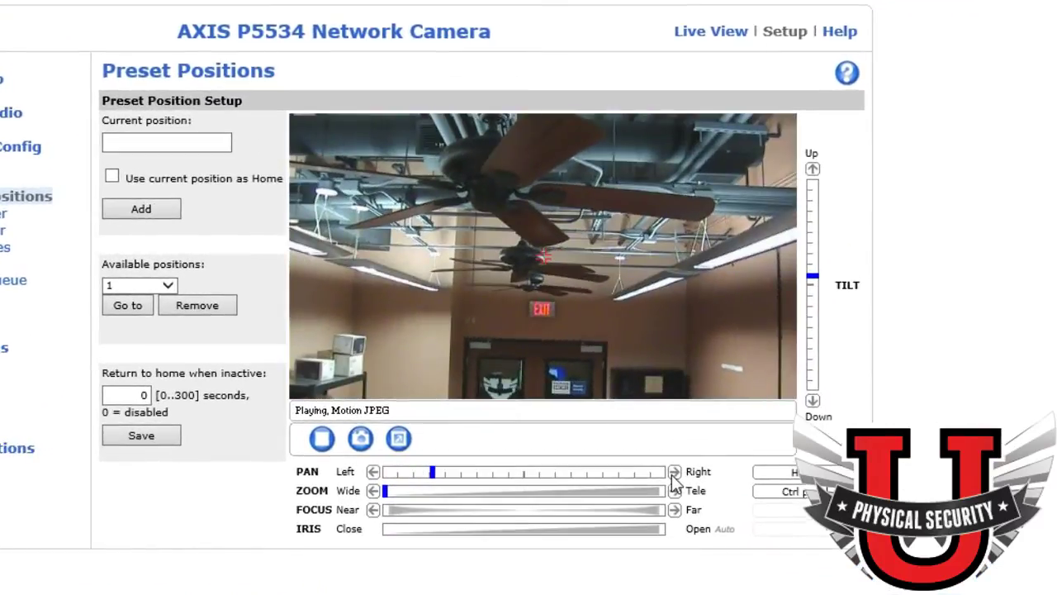
left_click(814, 401)
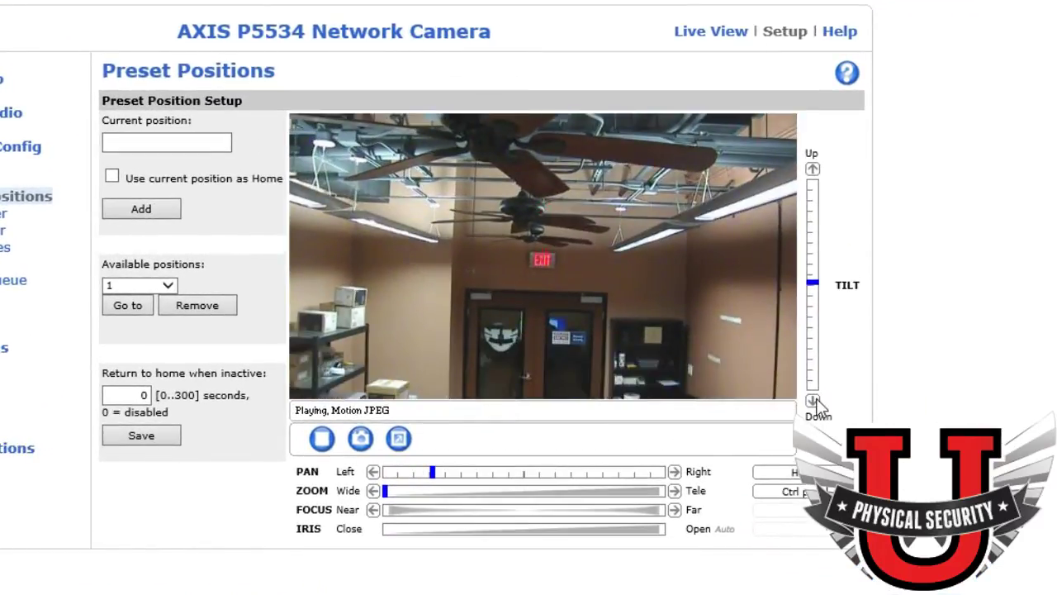
left_click(675, 490)
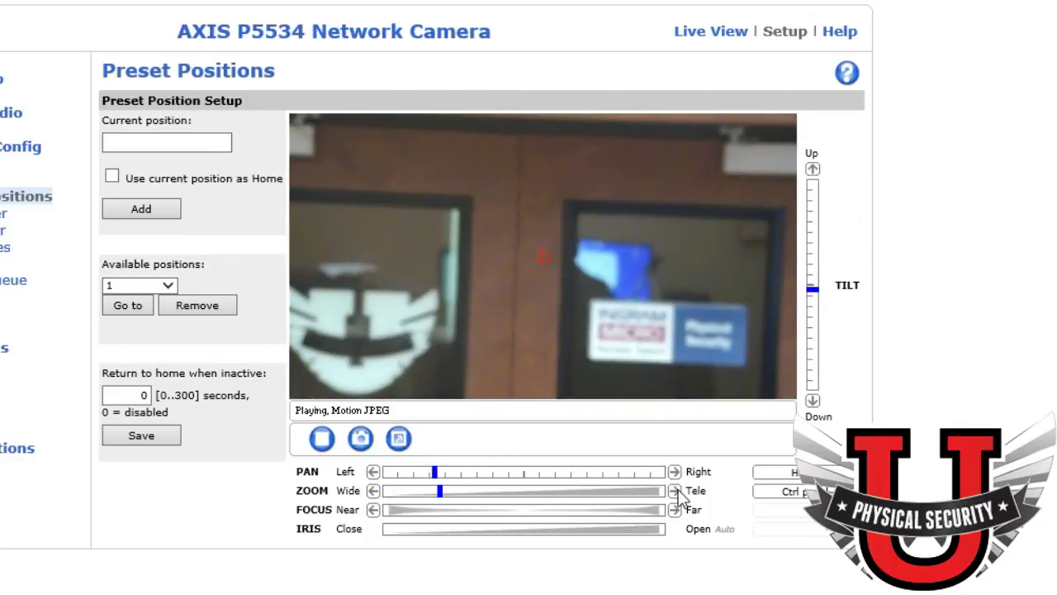
Fine-tune the camera's pan around the door logos and shift the focus farther to sharpen the picture
left_click(674, 472)
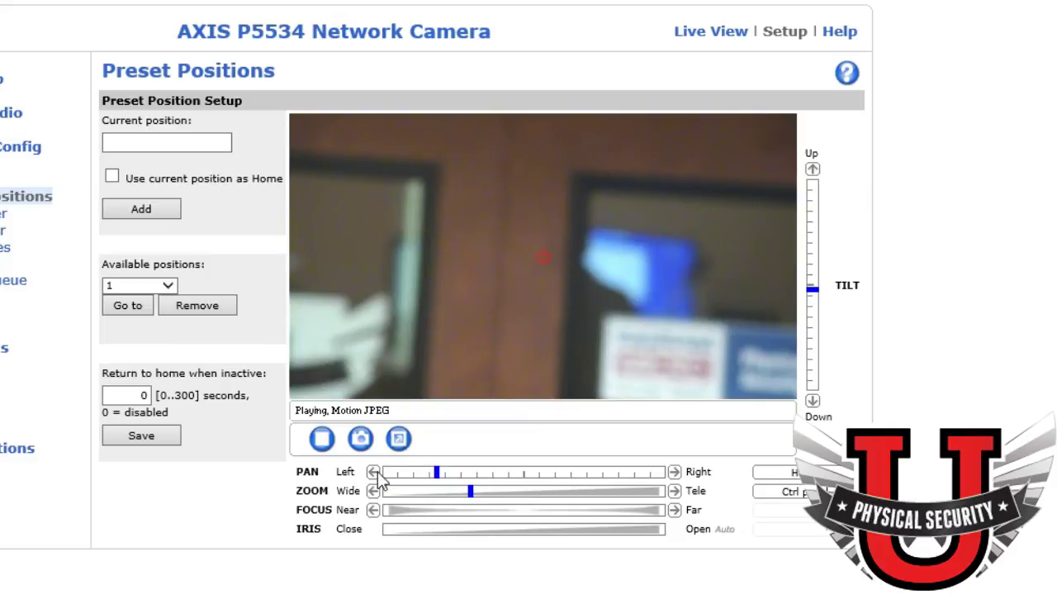
left_click(373, 471)
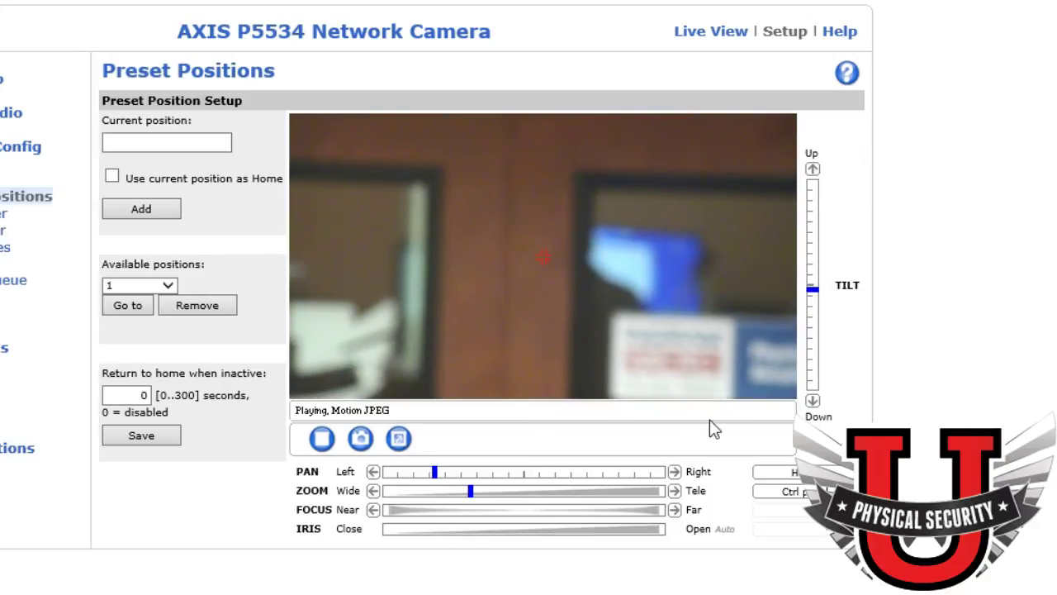
left_click(675, 472)
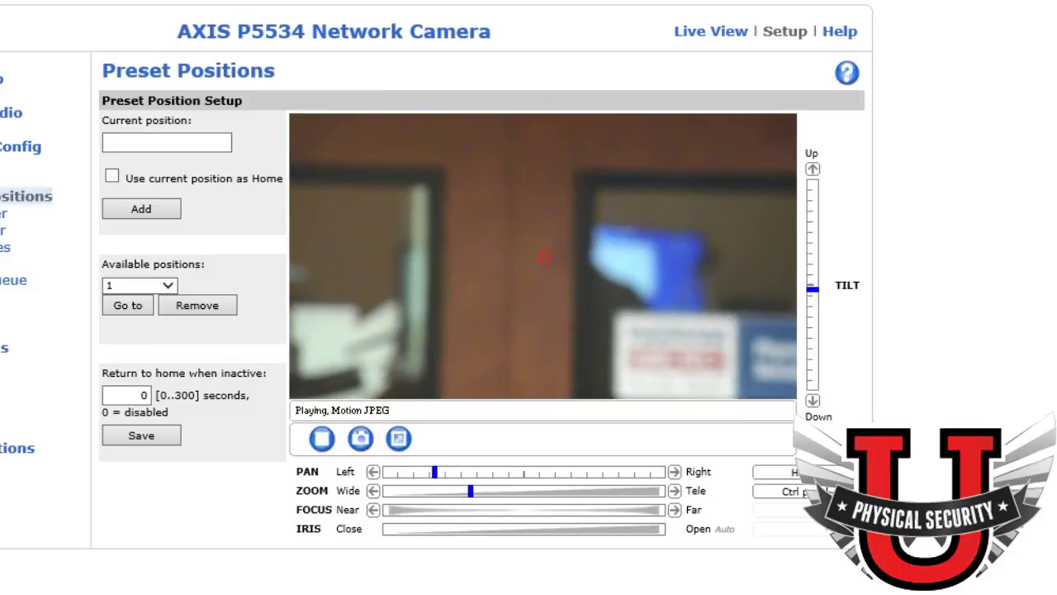
left_click(675, 511)
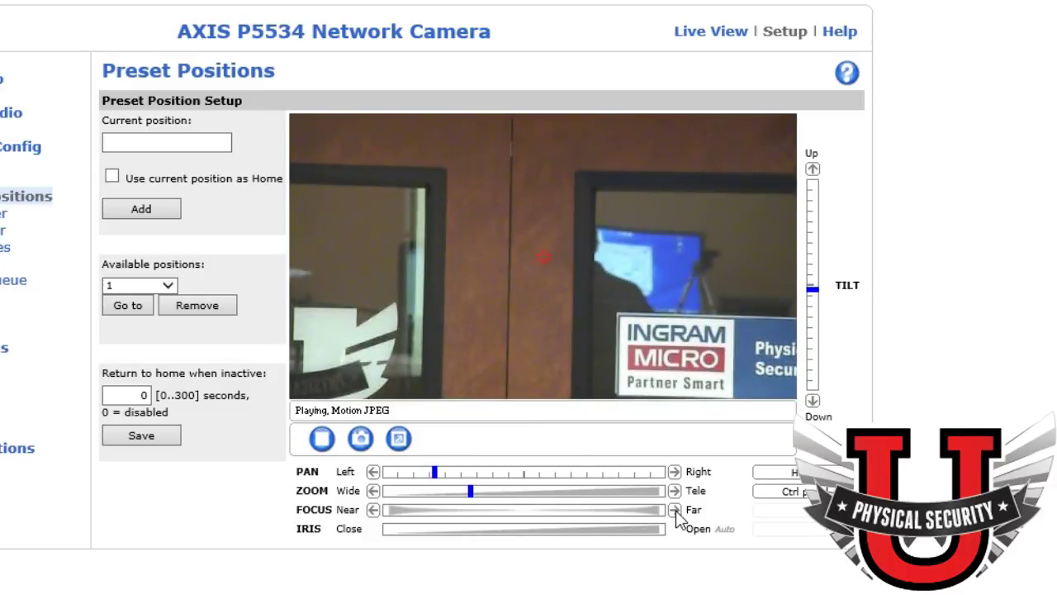
Add the current camera position as a preset named "logo"
left_click(115, 141)
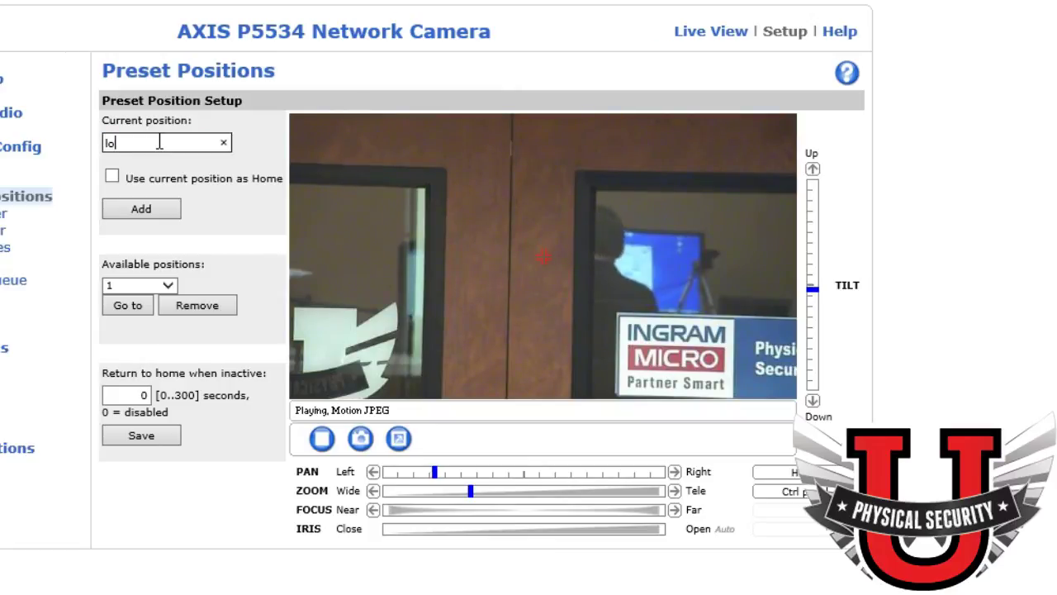
type("logo")
left_click(173, 203)
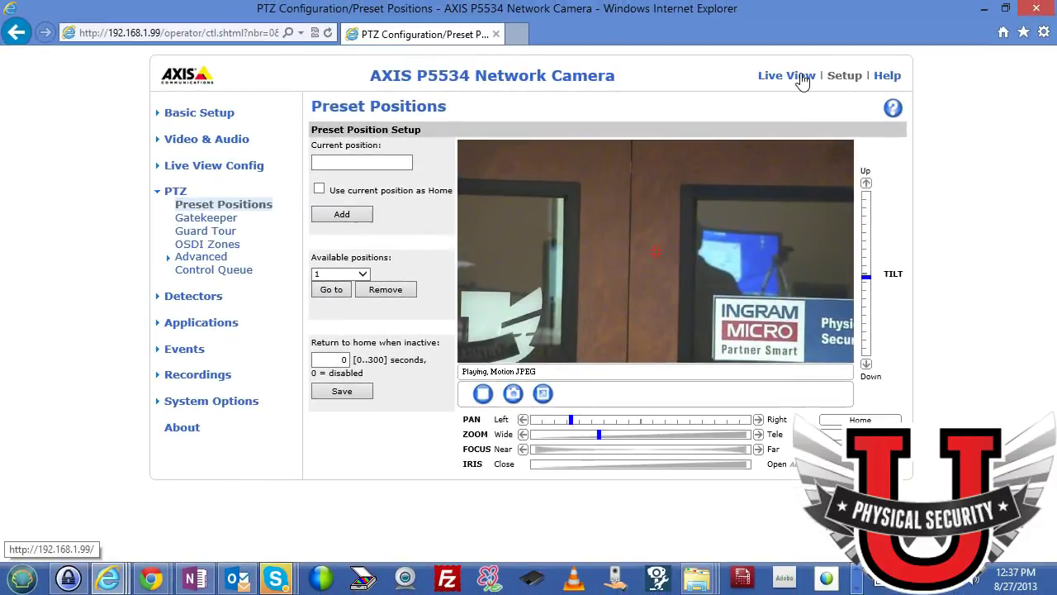
Return to the camera's live view and set the stream profile to Motion JPEG
left_click(801, 79)
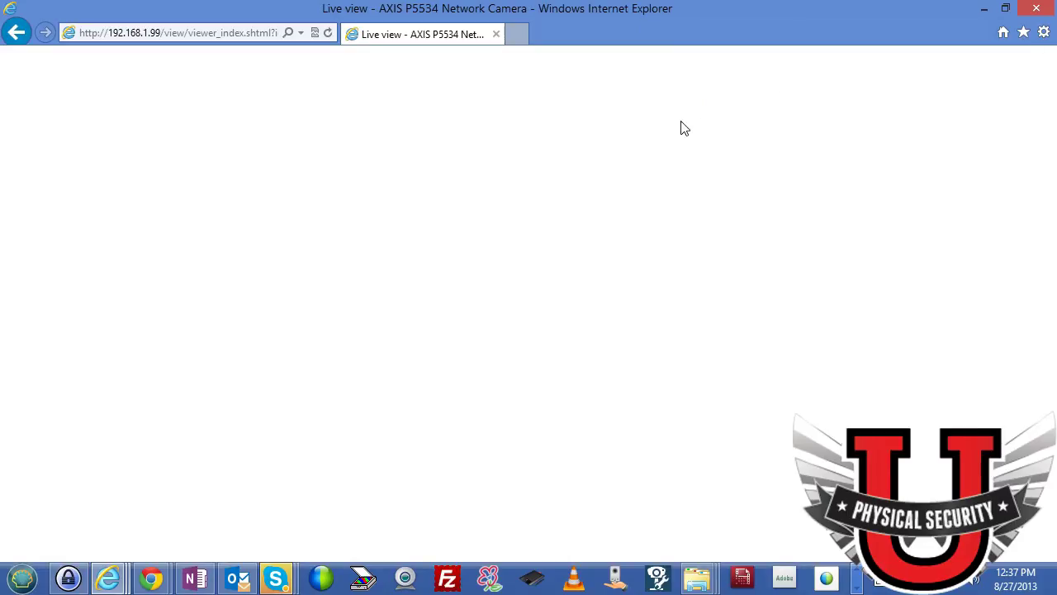
left_click(99, 116)
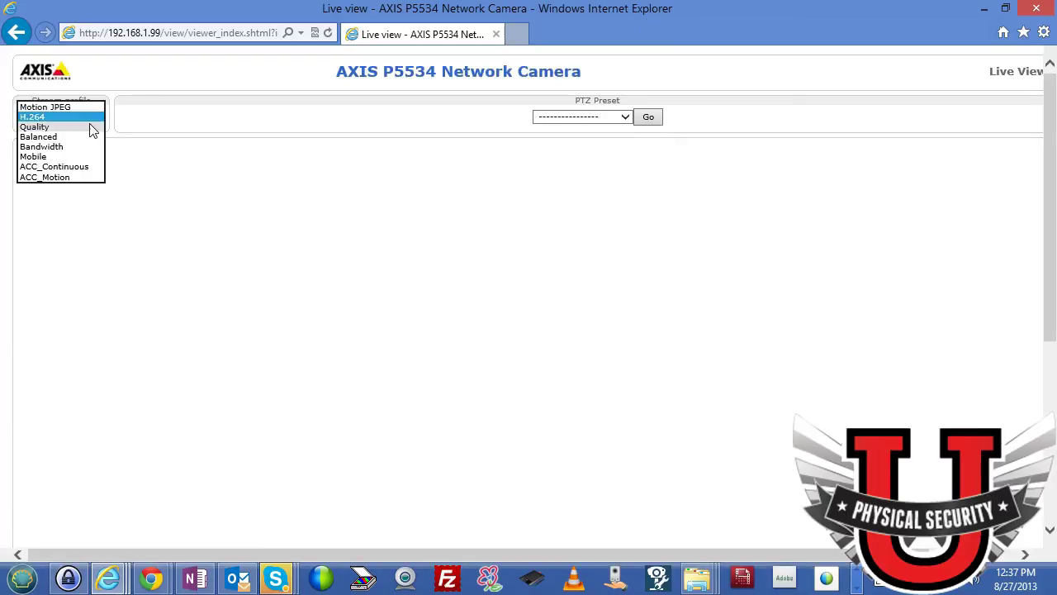
left_click(85, 107)
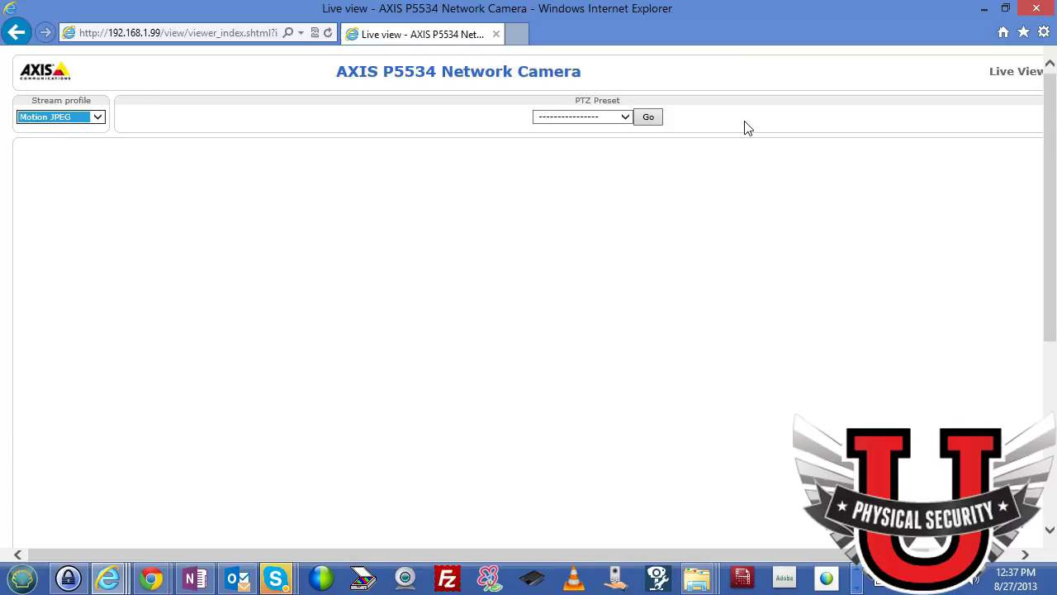
Scale the live view to fit the browser window and recall the MAIN (H) preset for the WebEx video feed
left_click(627, 118)
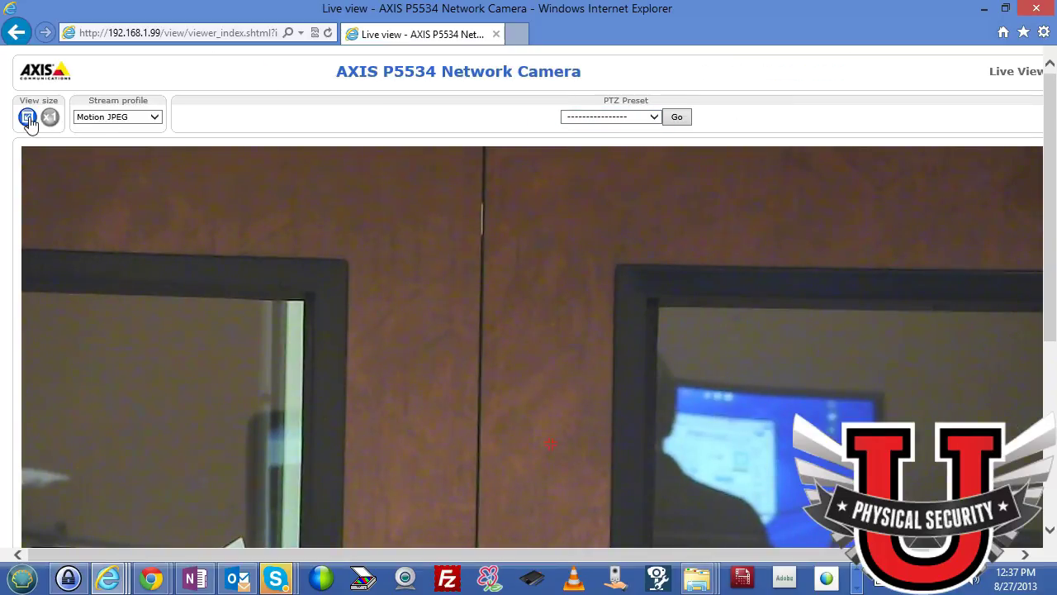
left_click(27, 118)
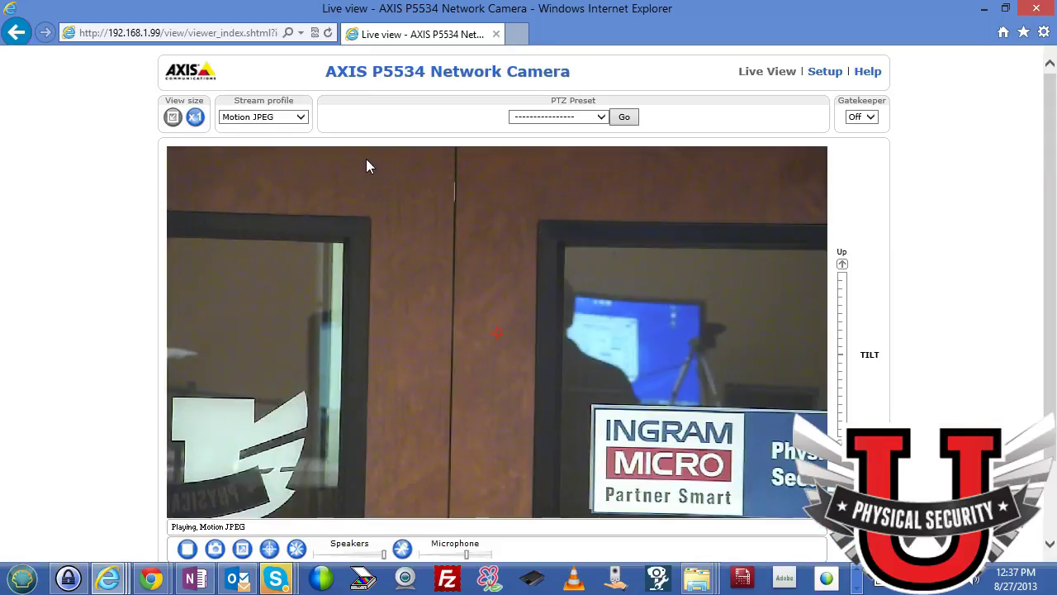
left_click(593, 116)
left_click(588, 140)
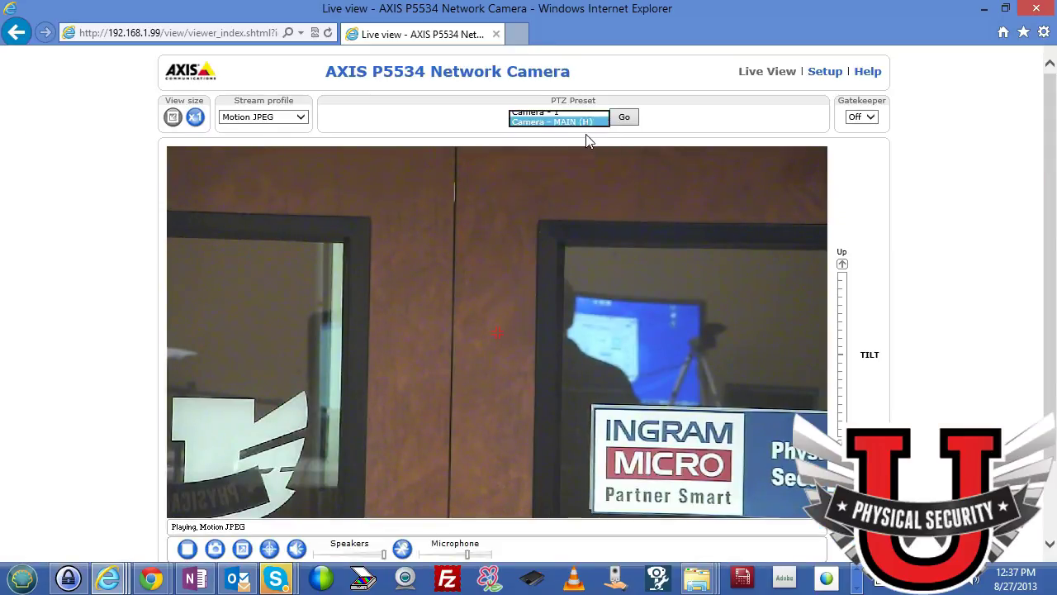
left_click(619, 118)
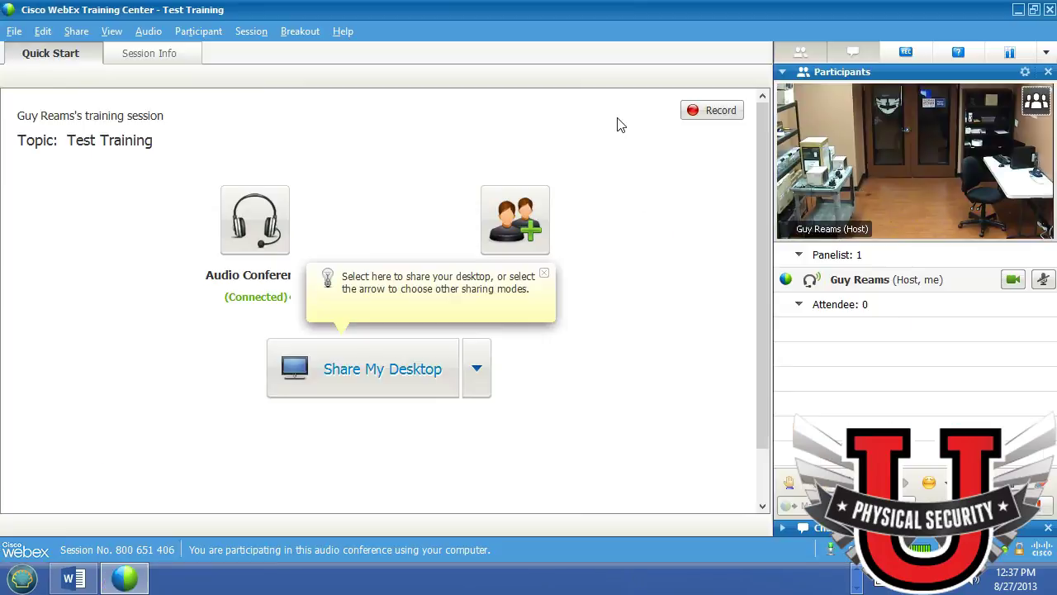
mouse_move(892, 134)
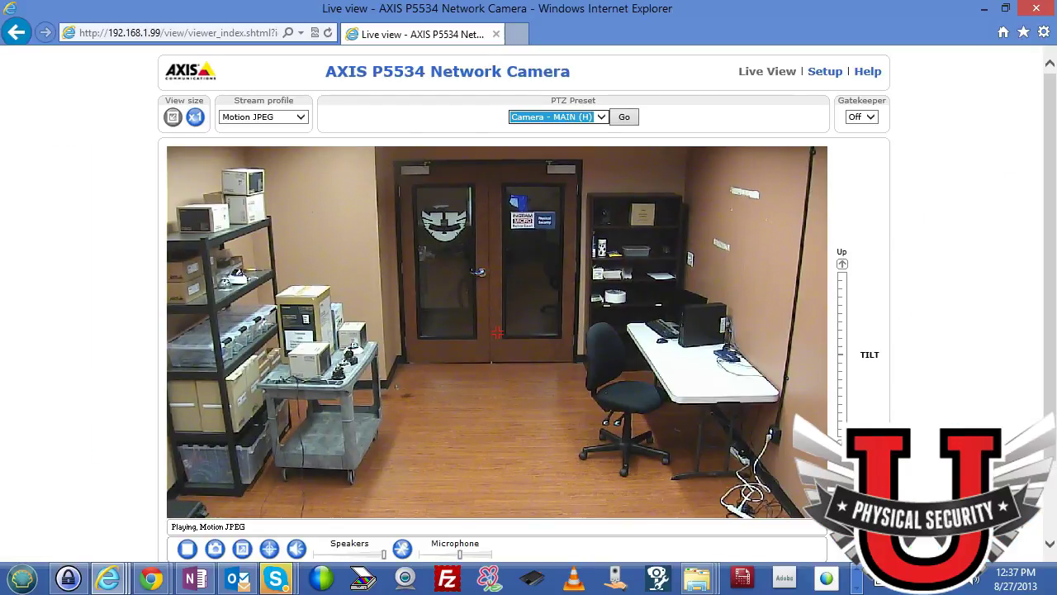
Send the camera to the "logo" preset and switch to WebEx Training Center to check the video feed
left_click(602, 116)
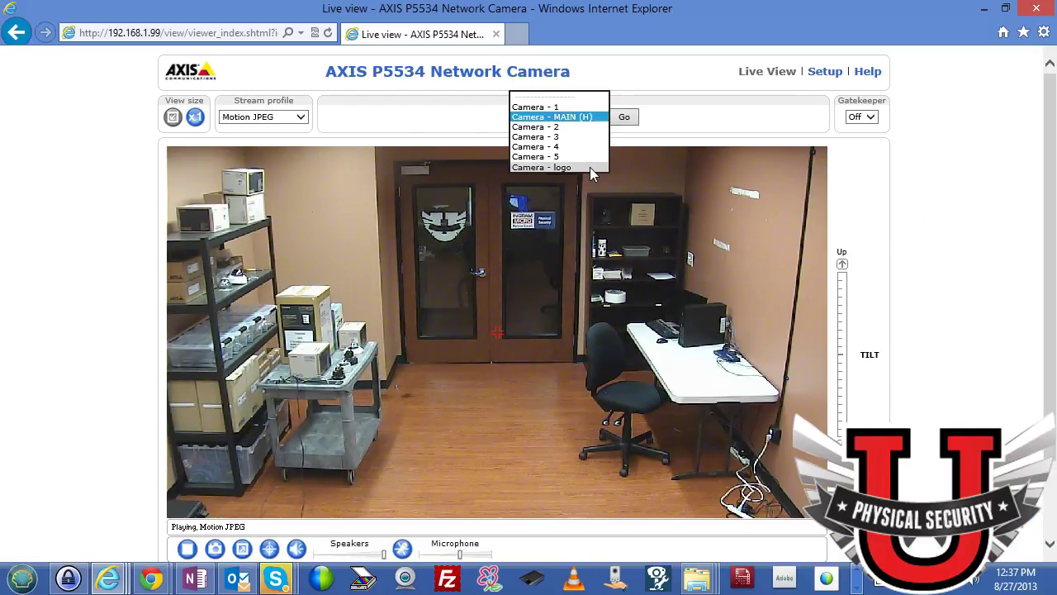
left_click(590, 167)
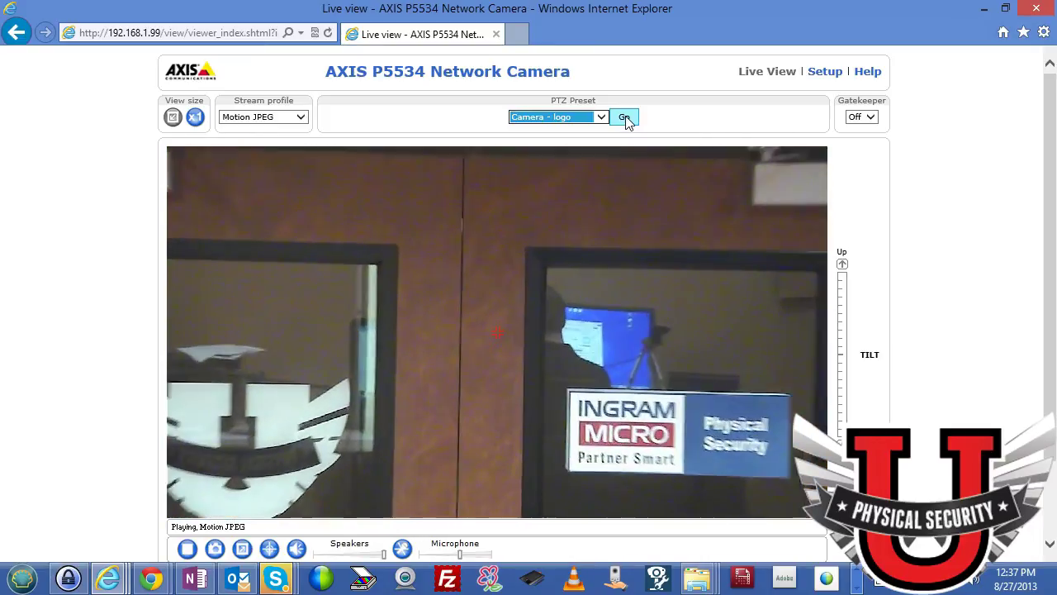
key("alt+Tab")
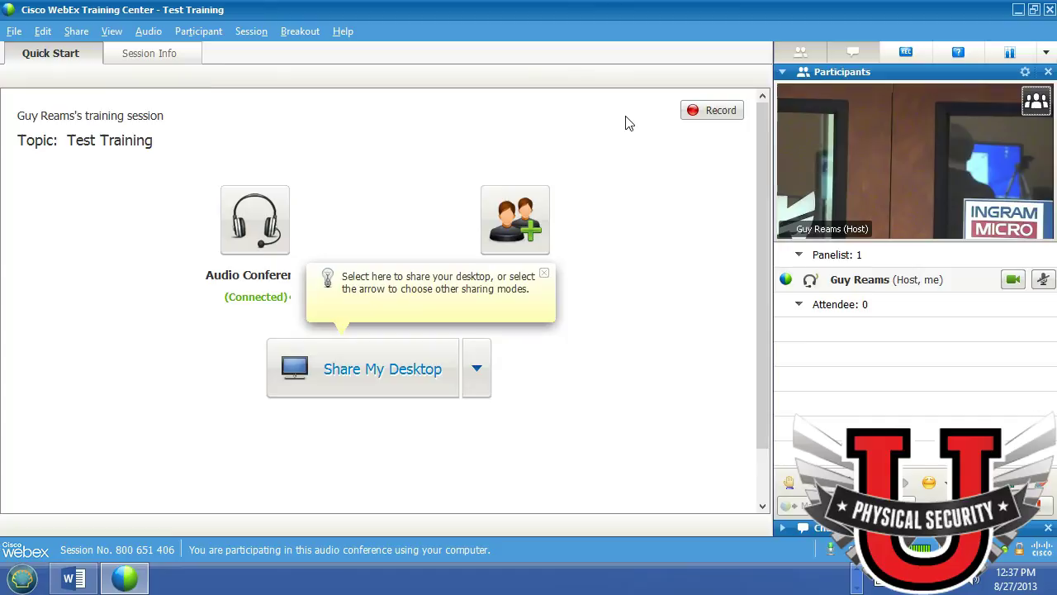